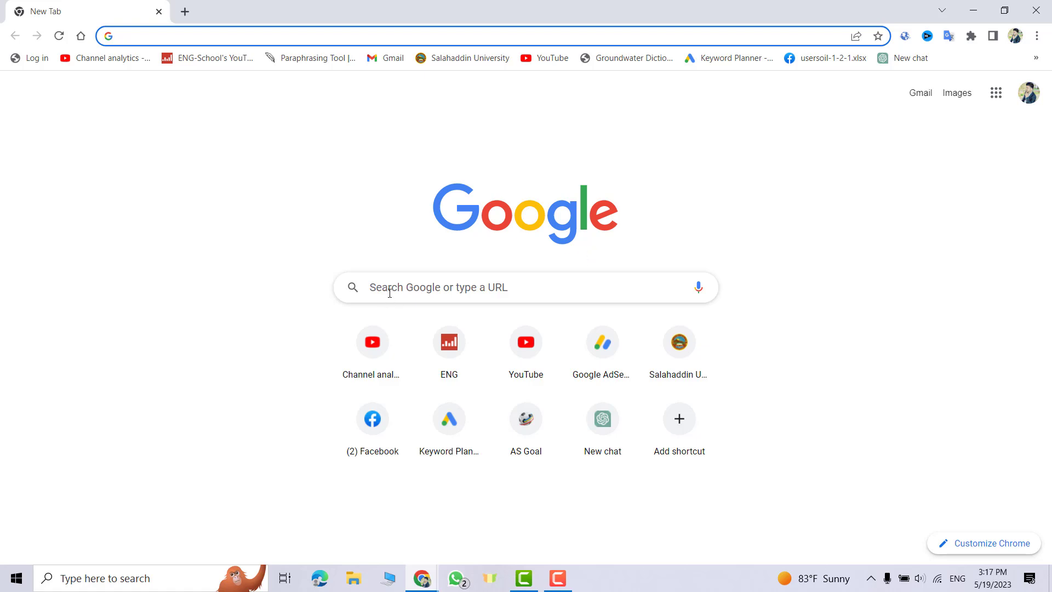
pyautogui.write('create gmail account')
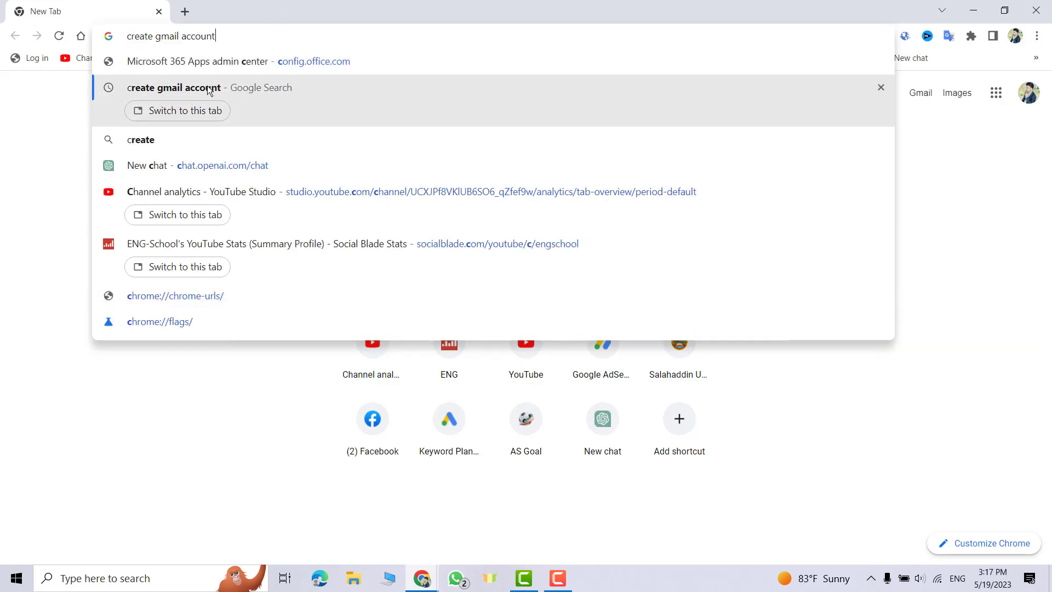
# Search 'create gmail account' and choose the 'Create a Gmail account' help result.
pyautogui.click(221, 87)
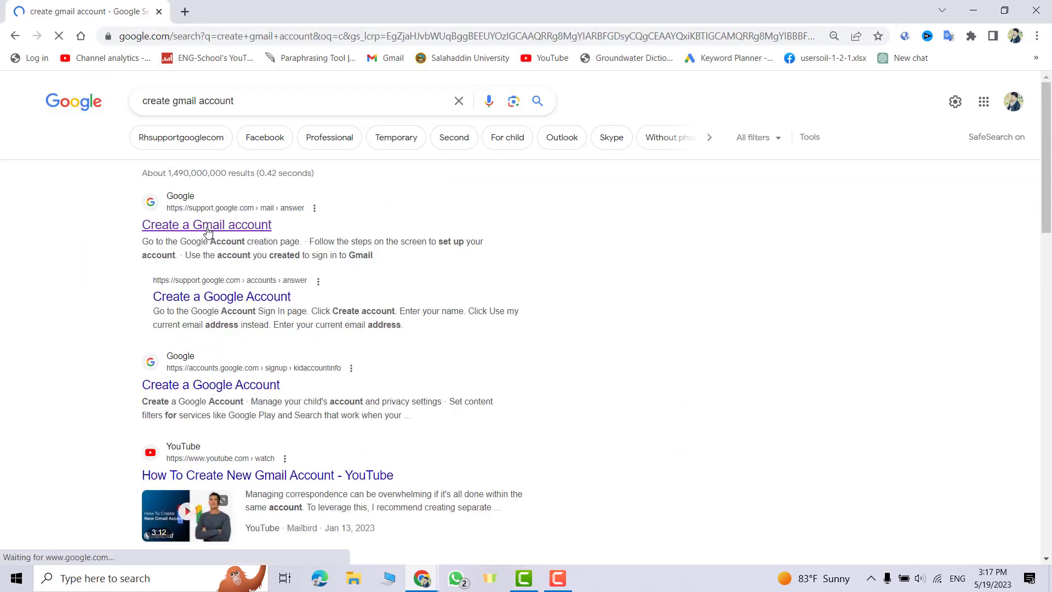
pyautogui.click(207, 224)
# Reach the signup form and fill in first name Eng, last name School and an initial username.
pyautogui.click(187, 477)
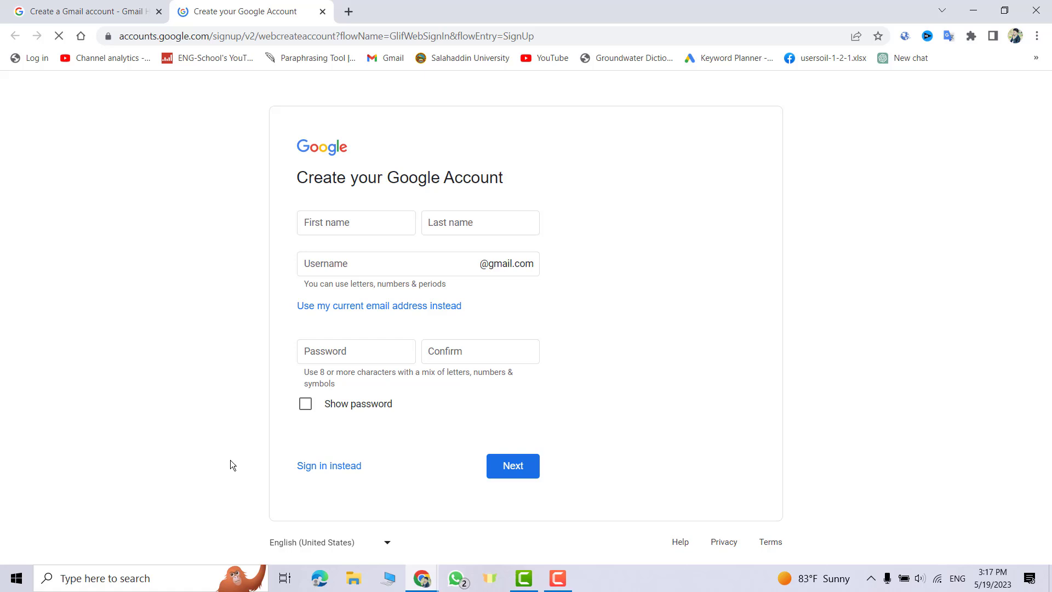
pyautogui.write('En')
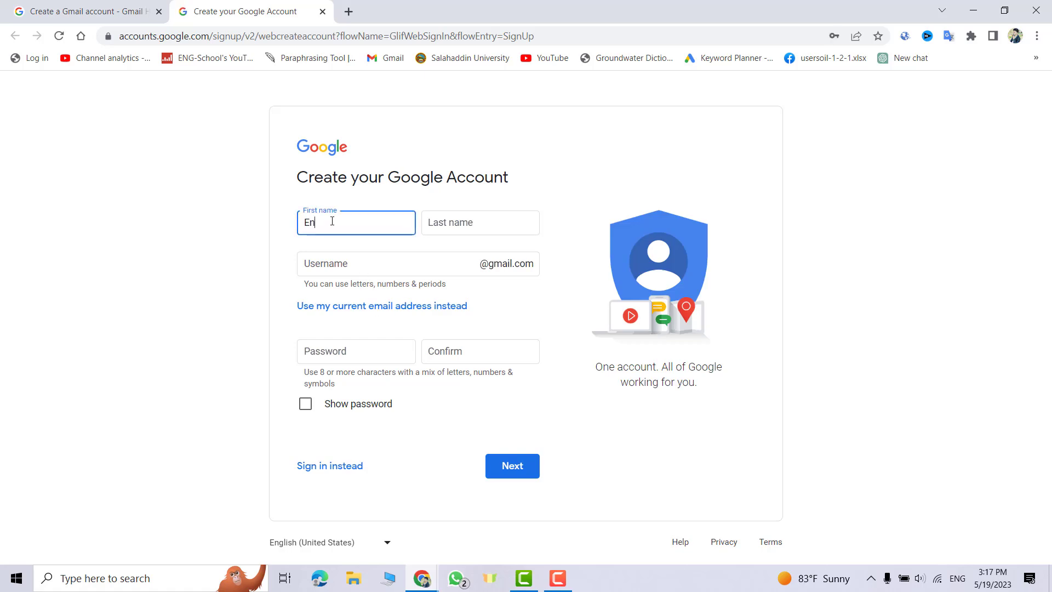
pyautogui.write('g')
pyautogui.click(461, 222)
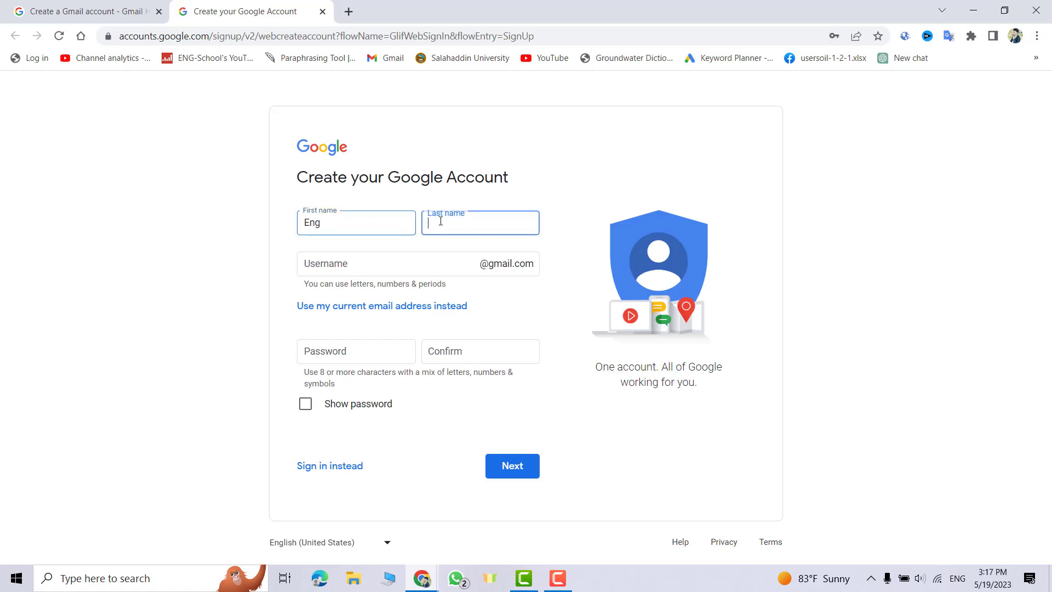
pyautogui.write('Schoo')
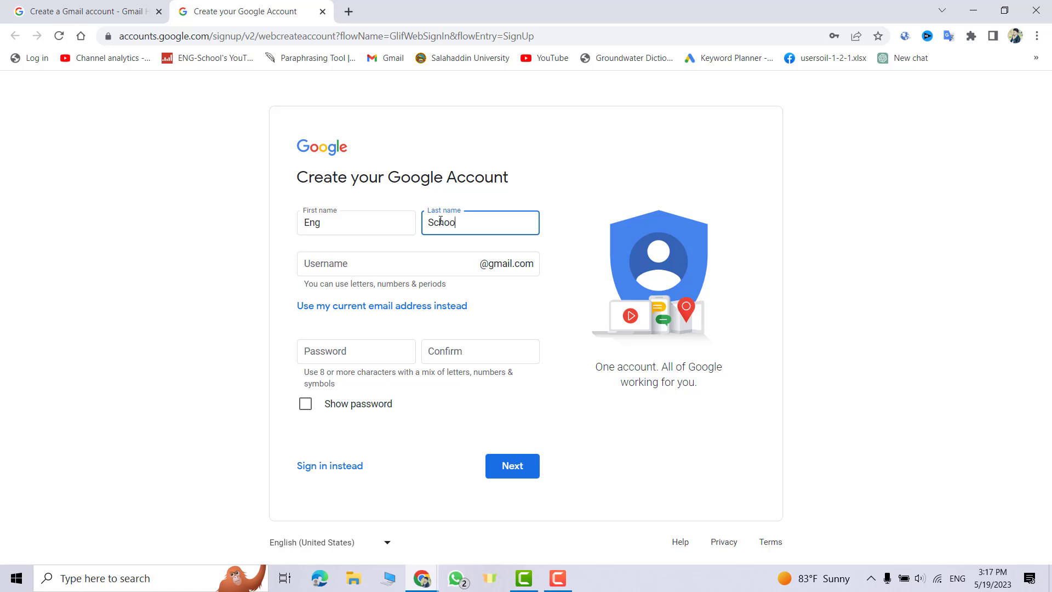
pyautogui.write('l')
pyautogui.click(357, 262)
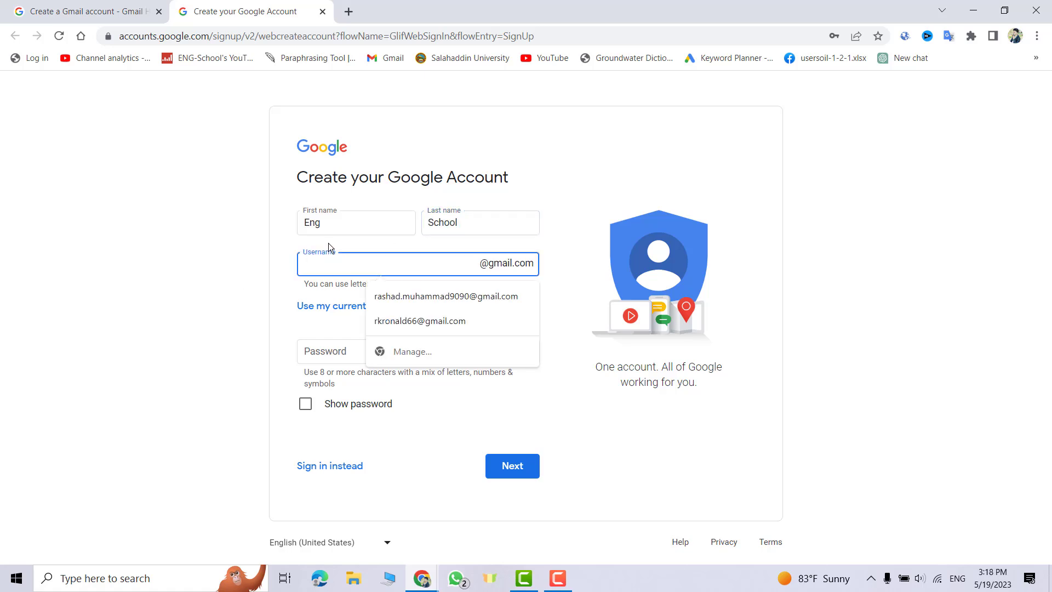
pyautogui.click(347, 260)
pyautogui.write('ENG7')
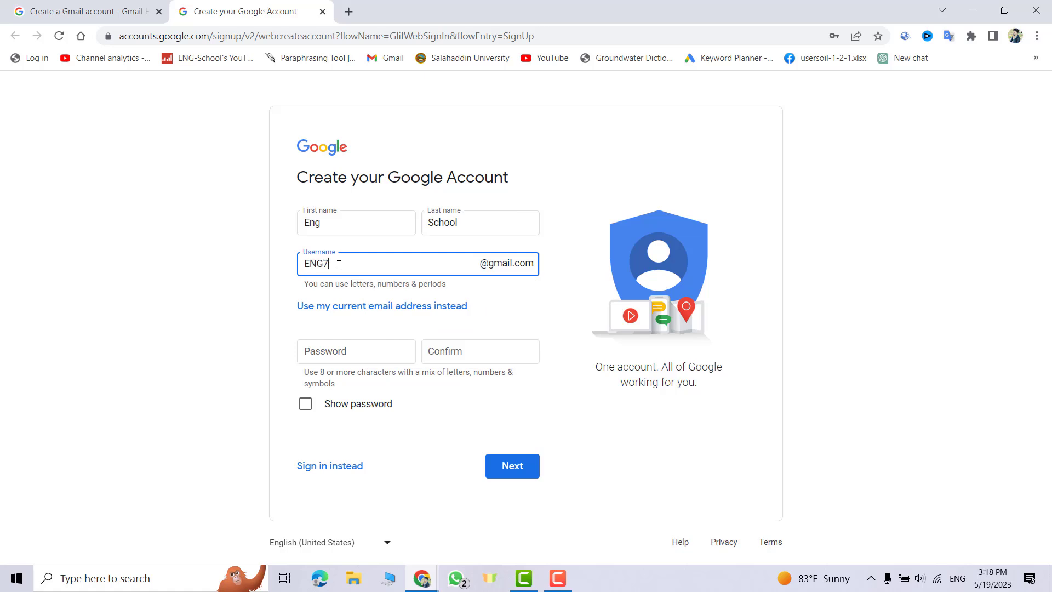
pyautogui.write('8')
pyautogui.press('Tab')
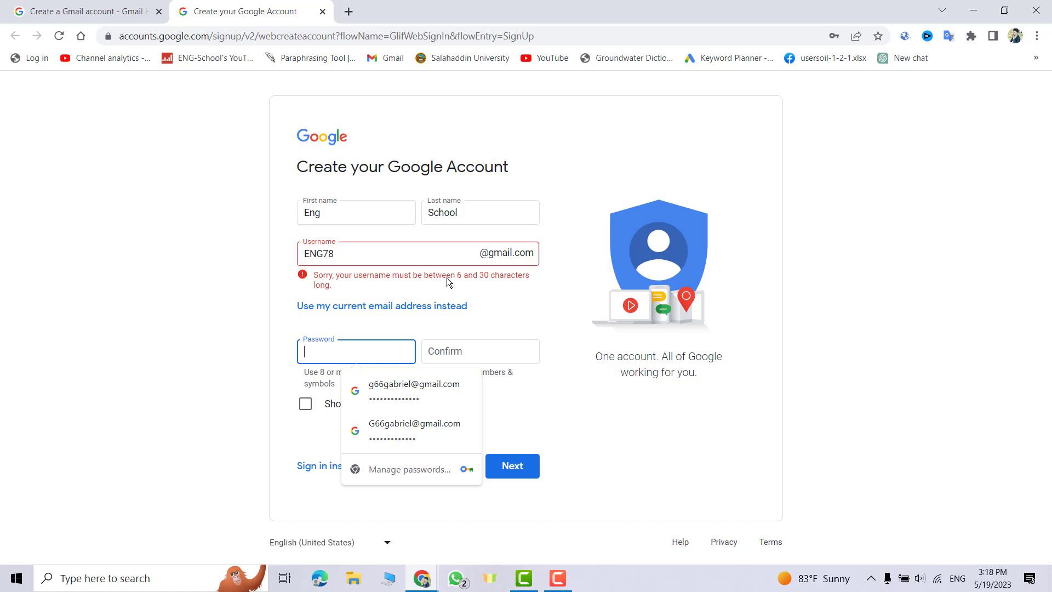
# Lengthen the taken username, recheck it, and accept the suggested available username engschool73.
pyautogui.click(359, 257)
pyautogui.write('78')
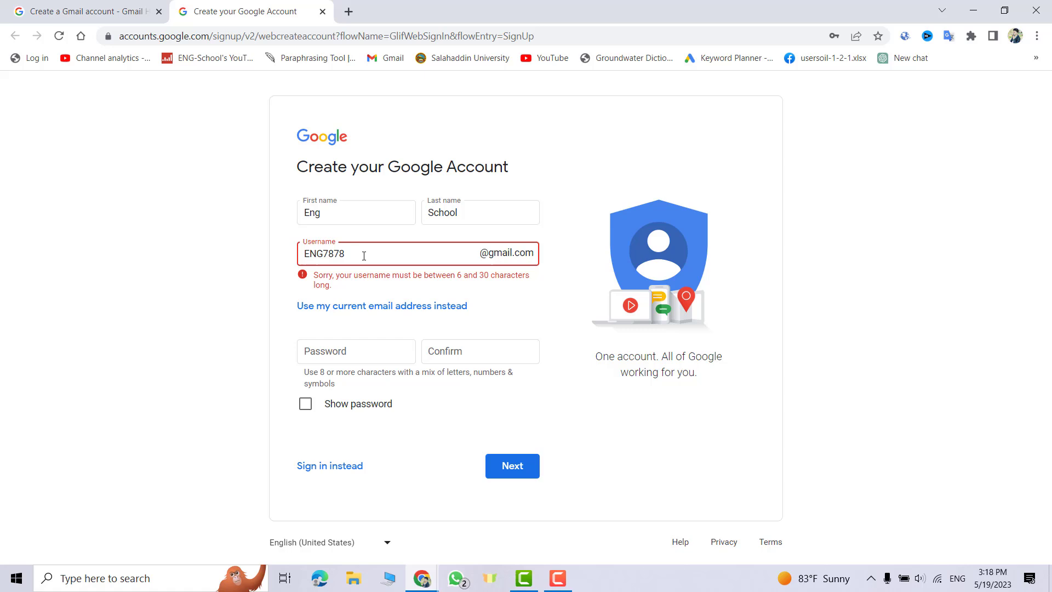
pyautogui.click(502, 300)
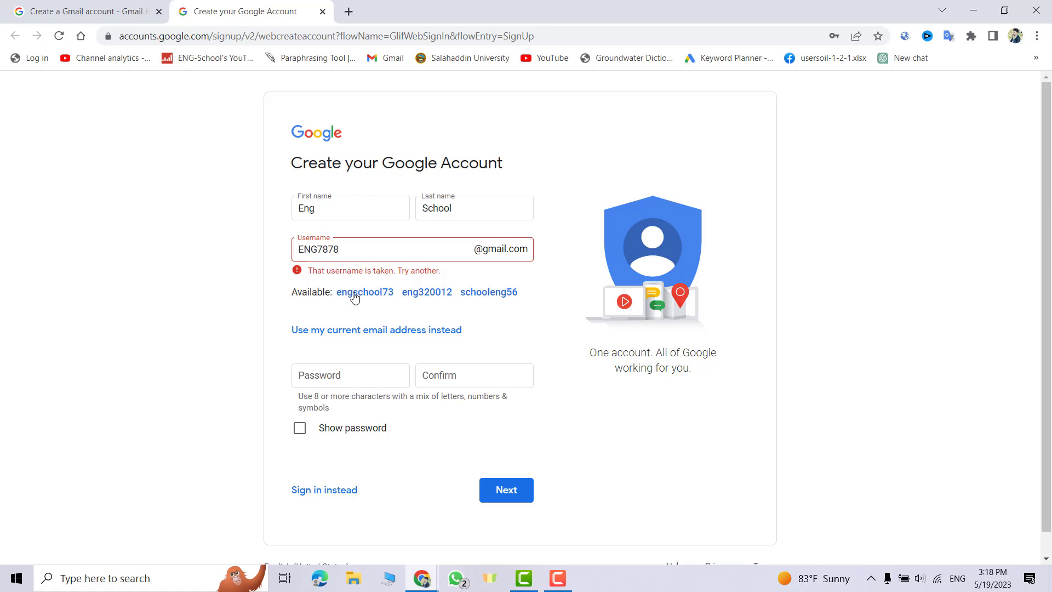
pyautogui.click(352, 293)
# Enter the password, repeat it in the confirmation field, and advance to the personal details page.
pyautogui.click(354, 351)
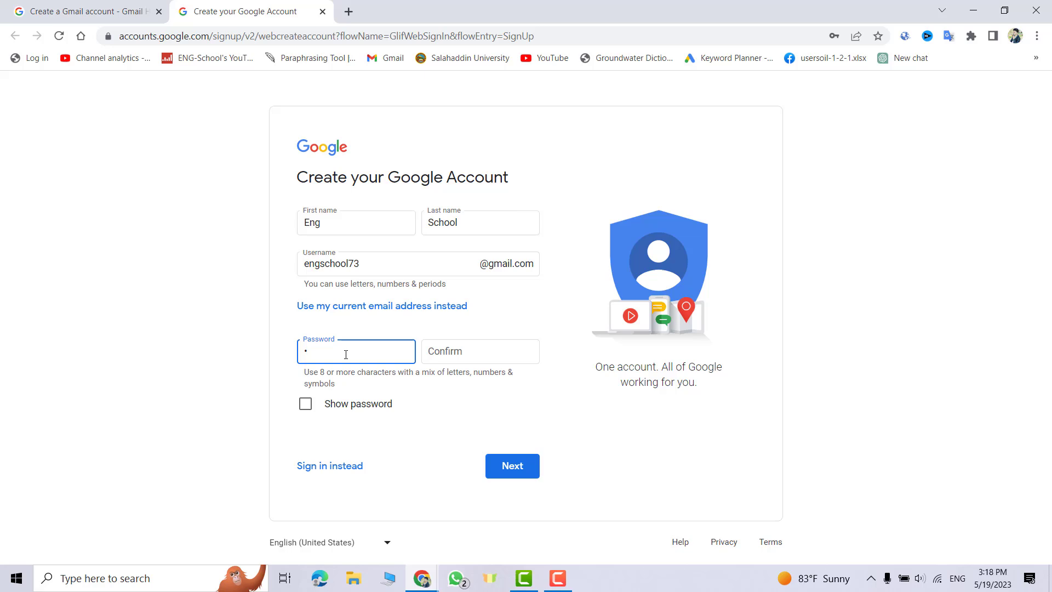
pyautogui.write('e')
pyautogui.write('ngscho')
pyautogui.write('o')
pyautogui.click(463, 351)
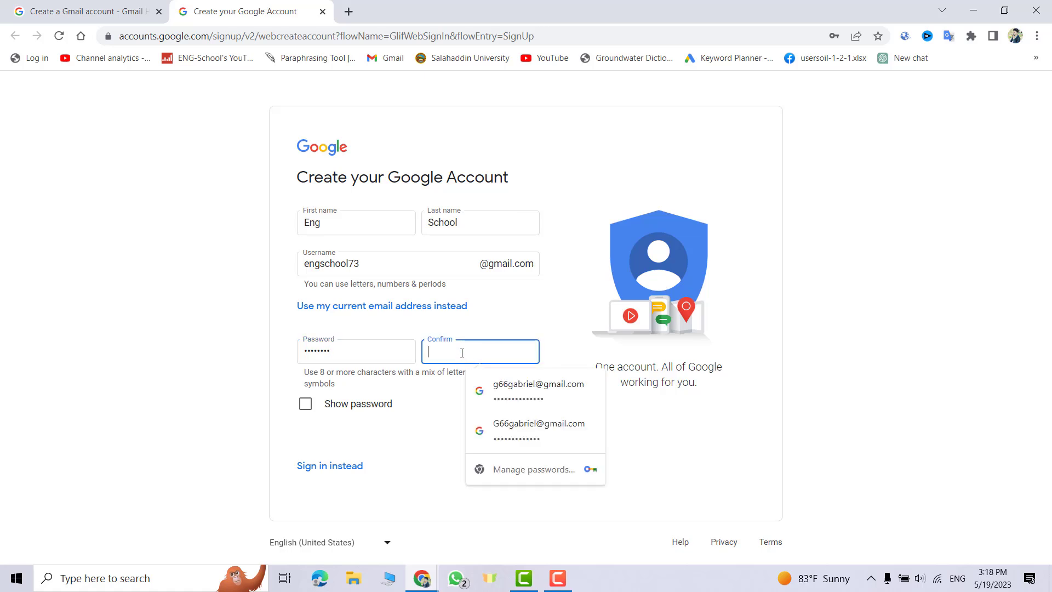
pyautogui.write('eng')
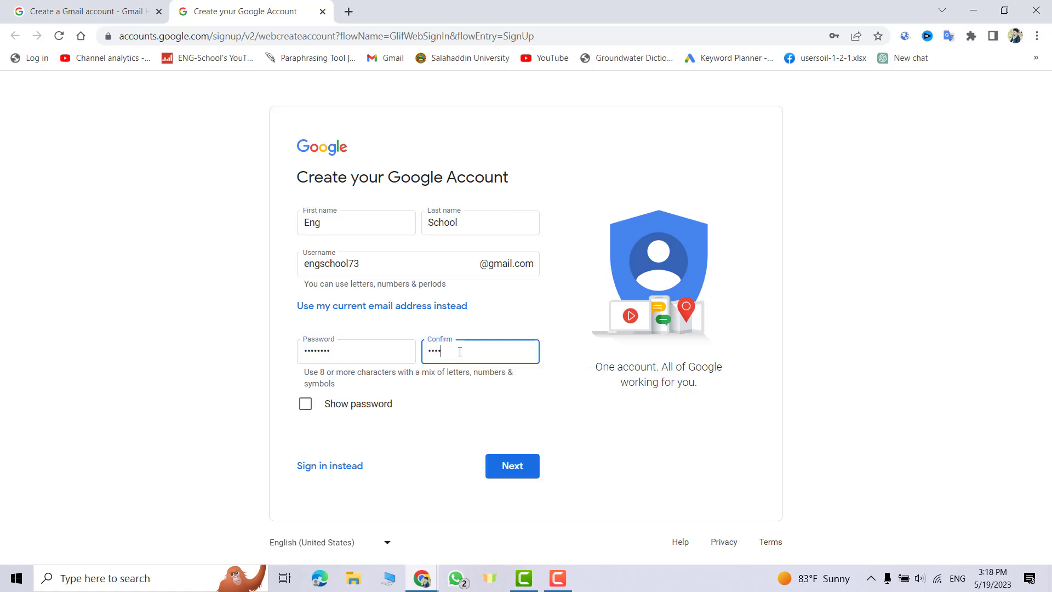
pyautogui.write('schoo')
pyautogui.click(512, 465)
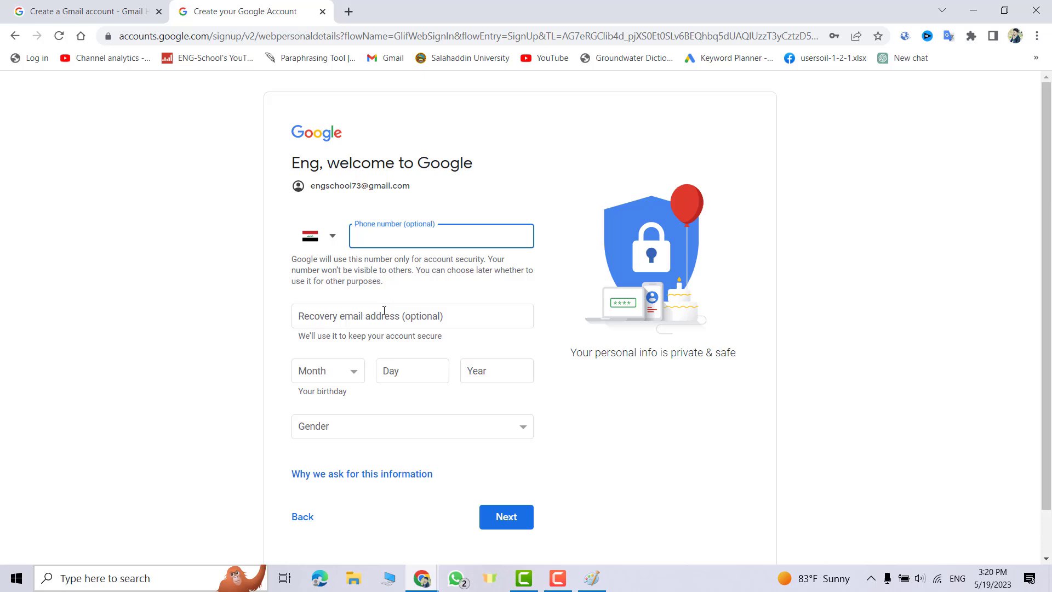
# Set the birthday to January 1, 1999 and gender to Male, leaving phone and recovery email empty.
pyautogui.click(356, 372)
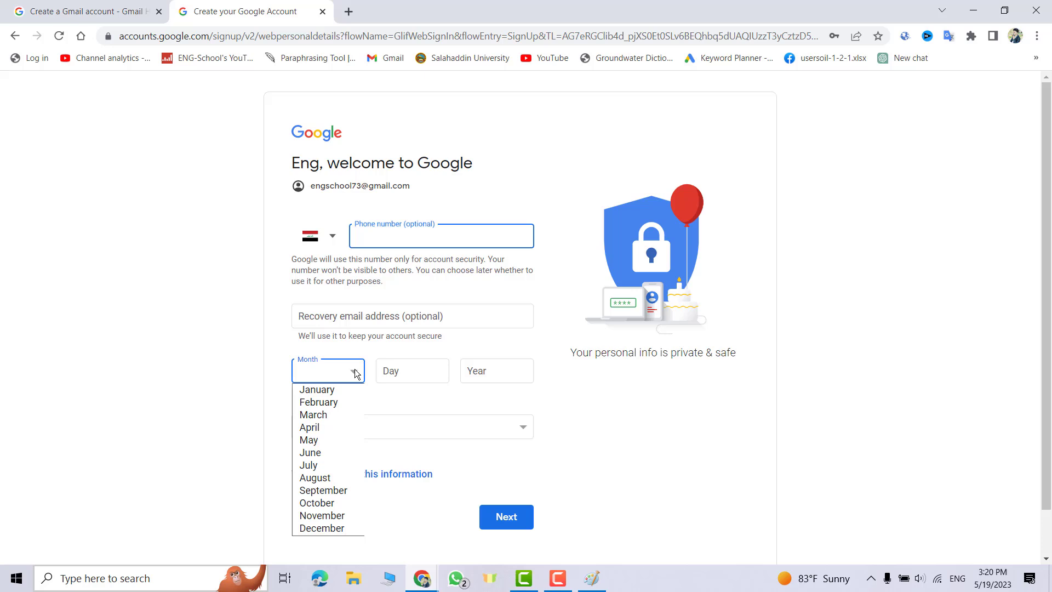
pyautogui.click(317, 388)
pyautogui.click(392, 372)
pyautogui.write('1')
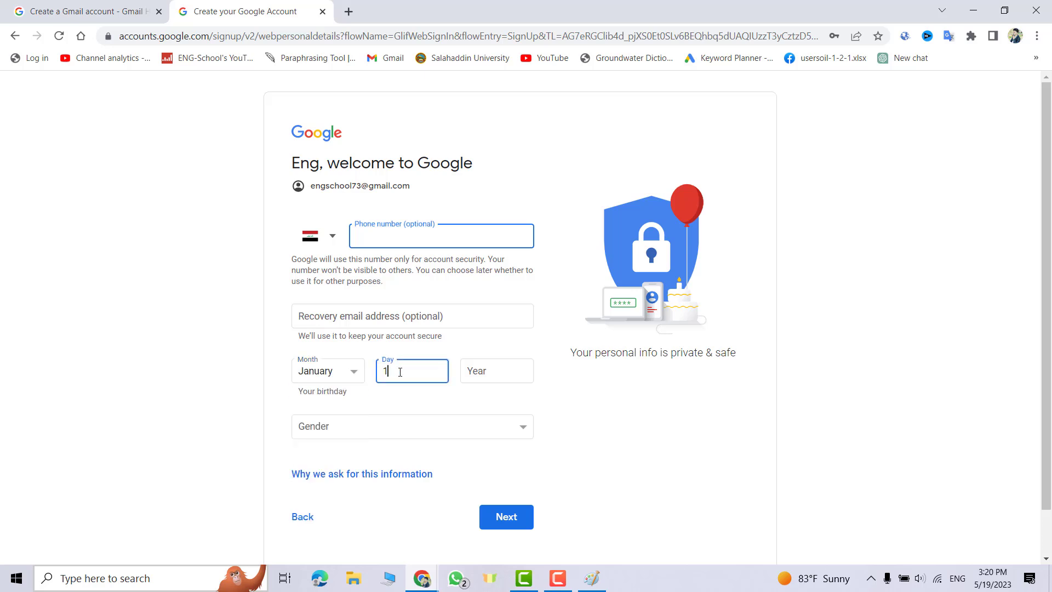
pyautogui.click(479, 374)
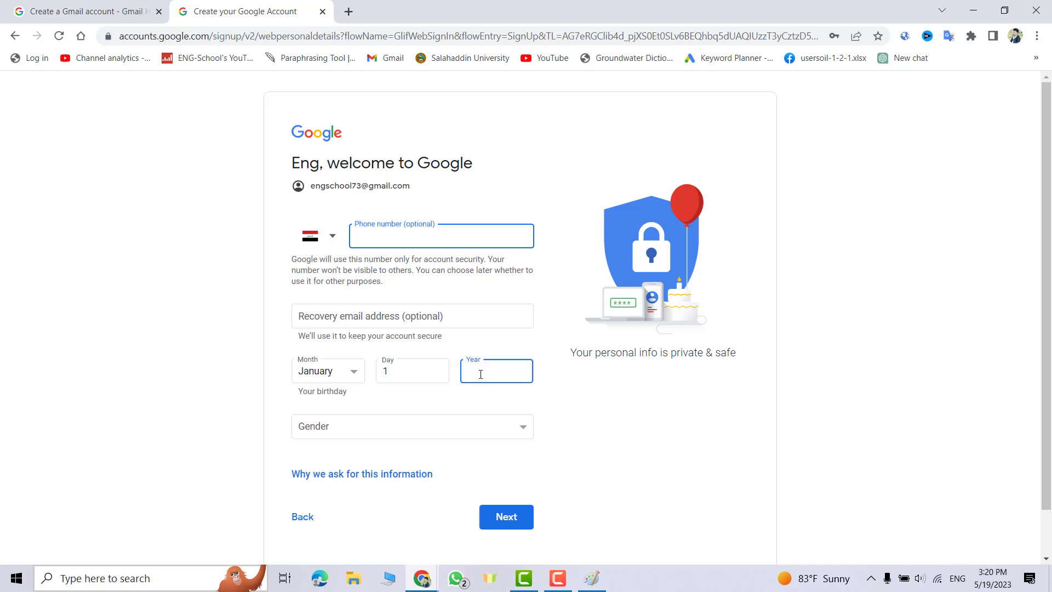
pyautogui.write('1999')
pyautogui.click(389, 428)
pyautogui.click(328, 451)
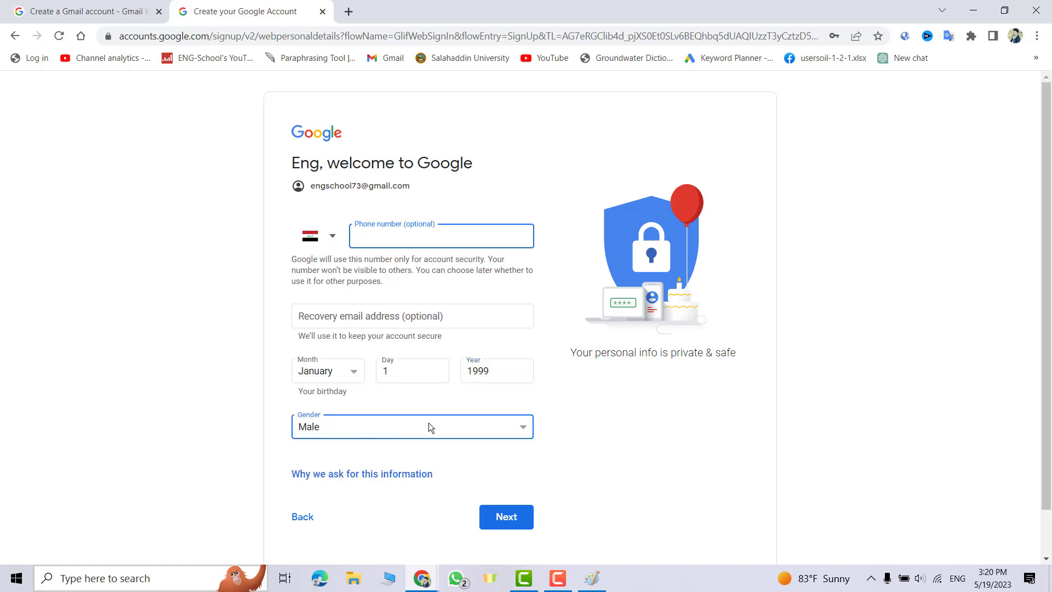
# Continue to Privacy and Terms, scroll to the end and agree to create the account.
pyautogui.click(504, 520)
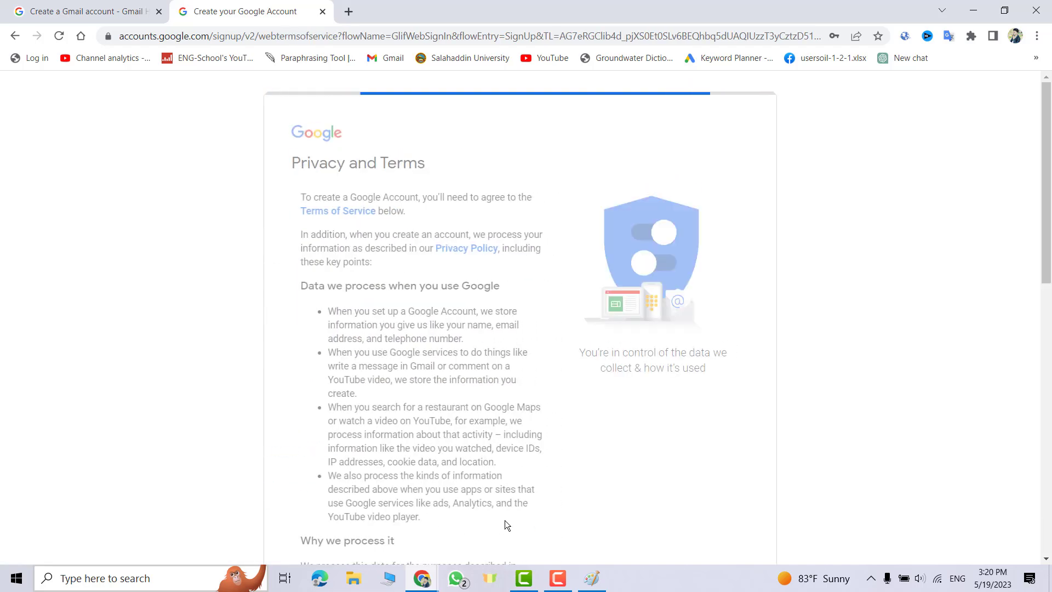
pyautogui.scroll(-5, 533, 471)
pyautogui.scroll(-5, 478, 357)
pyautogui.scroll(-3, 479, 363)
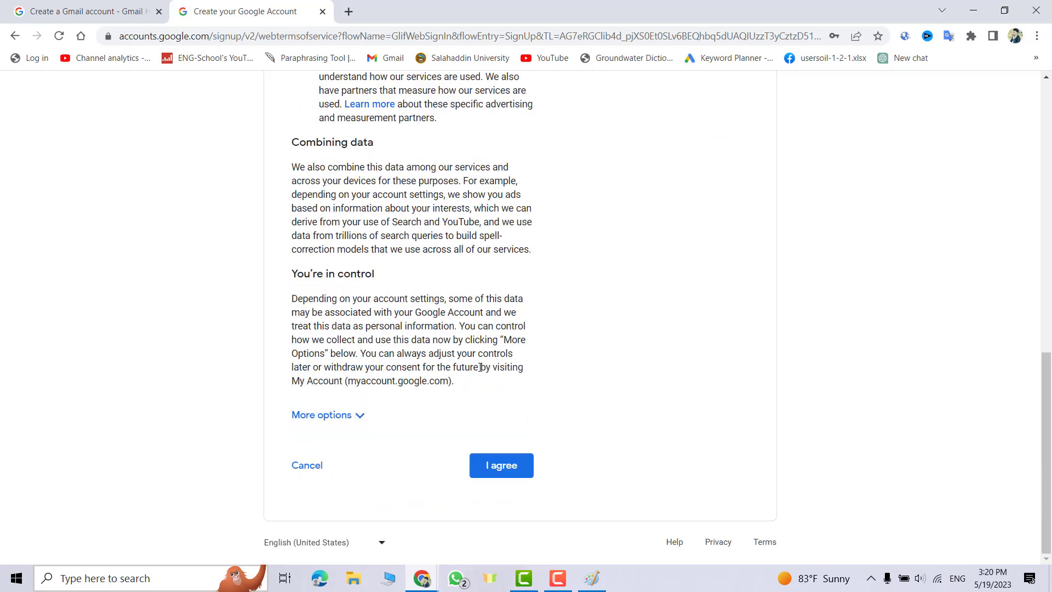
pyautogui.click(499, 465)
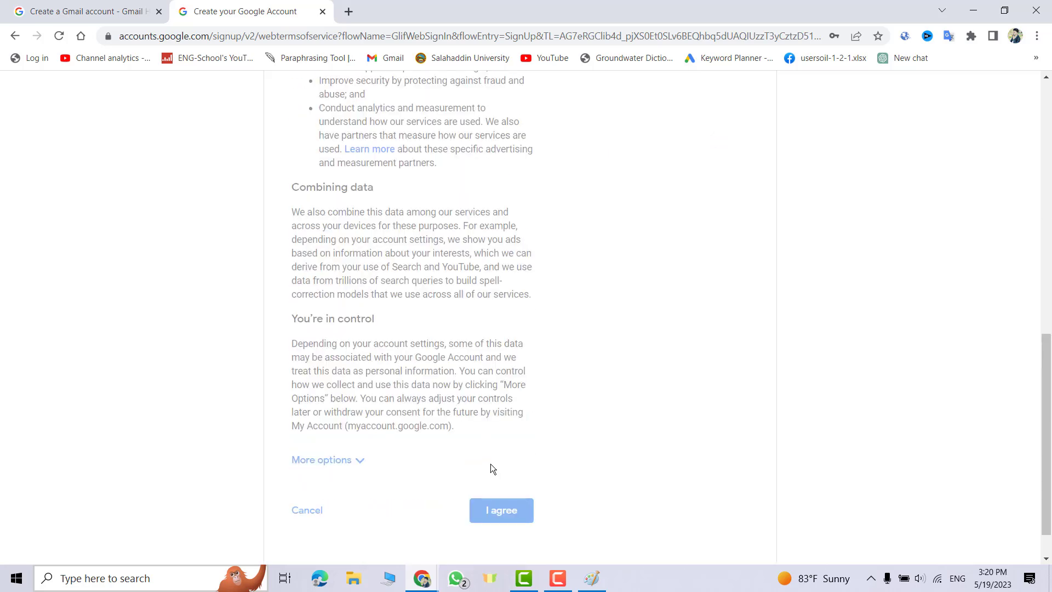